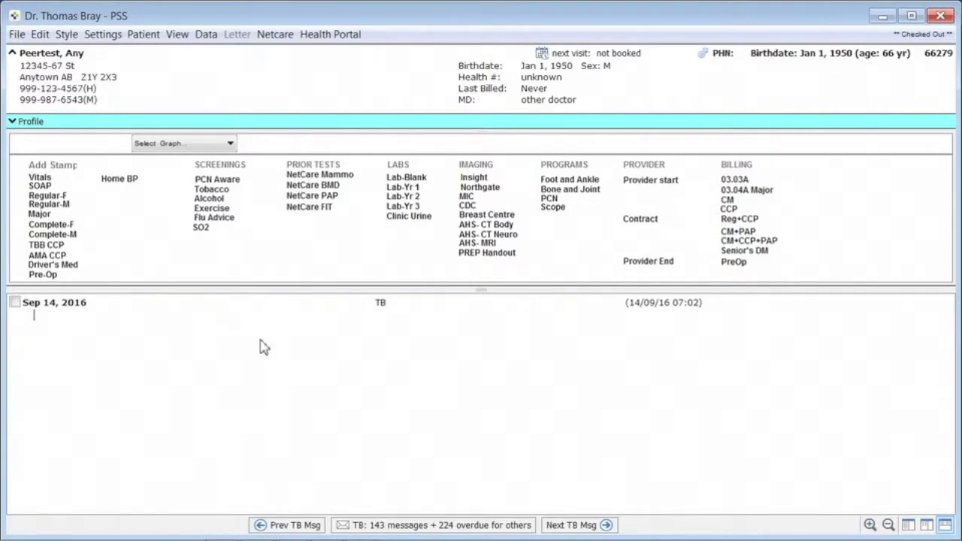
Enter the vitals headings Ht, Wt, BMI, BP and hr on separate lines of the Sep 14, 2016 note
{"action": "type", "text": "Ht"}
{"action": "type", "text": ":"}
{"action": "key", "text": "Return"}
{"action": "type", "text": "Wt:"}
{"action": "key", "text": "Return"}
{"action": "type", "text": "BMI:"}
{"action": "key", "text": "Return"}
{"action": "type", "text": "BP: hr:"}
Insert the Vitals stamp below the manual headings, with the MOA start time and the Ht, Wt, BMI, BP and HR fields
{"action": "left_click", "coordinate": [50, 374]}
{"action": "type", "text": "Vitals:"}
{"action": "left_click", "coordinate": [62, 383]}
{"action": "left_click_drag", "start_coordinate": [63, 382], "coordinate": [33, 385]}
{"action": "type", "text": "MOA Start time = Sep 14, 2016 2016/09/14 7:03AM  Ht:\tWt:\tBMI: BP:\tHR:"}
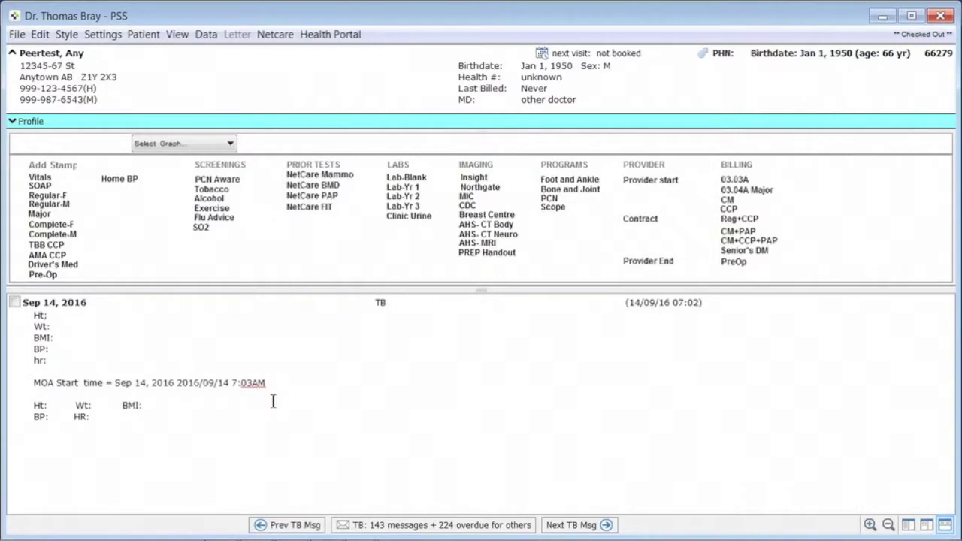
{"action": "key", "text": "Tab"}
{"action": "key", "text": "Tab"}
{"action": "key", "text": "Tab"}
Expand the patient's profile and start a new immunization treatment, continuing without allergy information
{"action": "left_click", "coordinate": [12, 121]}
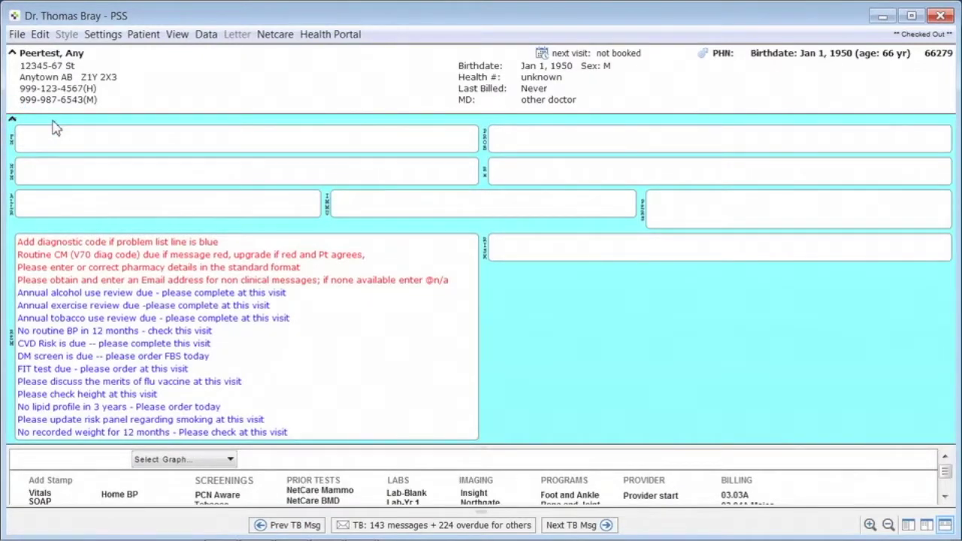
{"action": "left_click", "coordinate": [328, 204]}
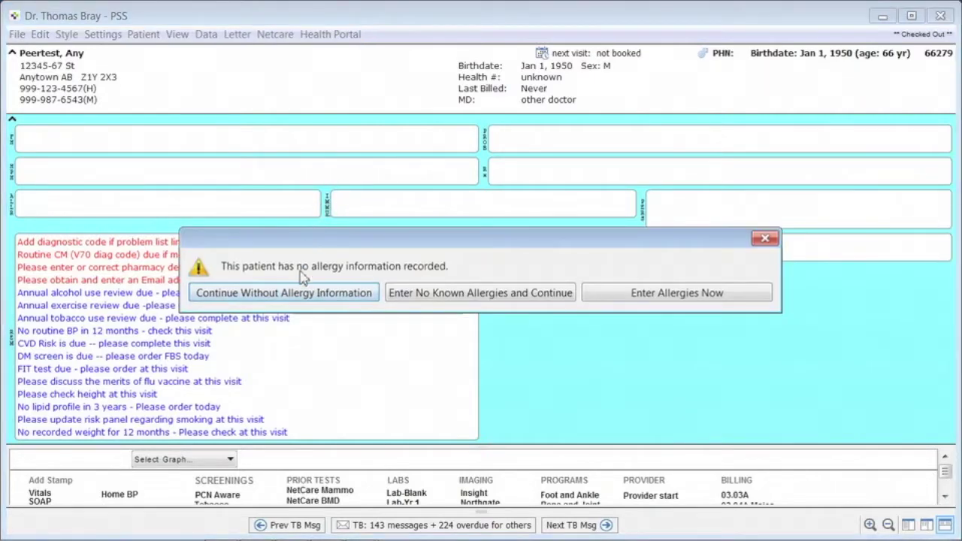
{"action": "left_click", "coordinate": [297, 293]}
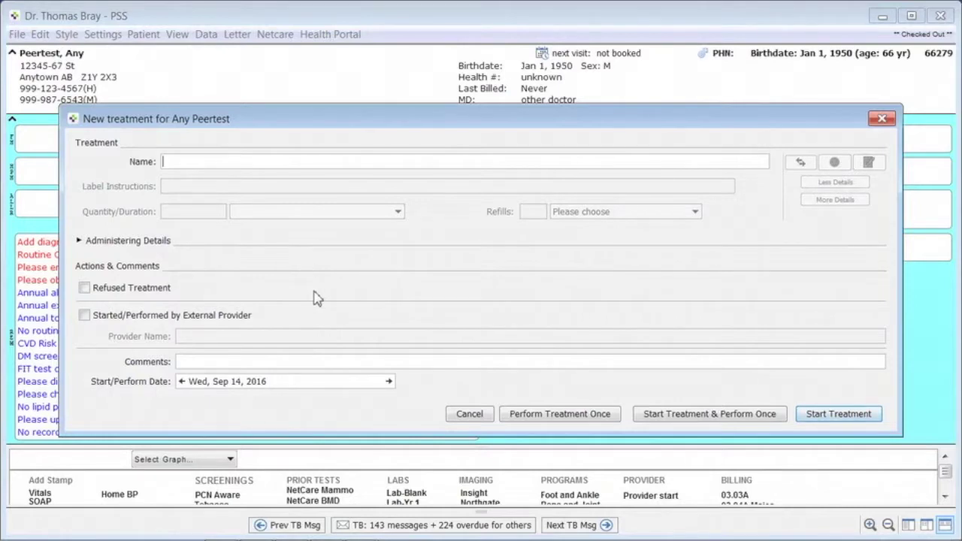
Search the medication list for fluviral as the new treatment's name
{"action": "type", "text": "fluvira"}
{"action": "key", "text": "Return"}
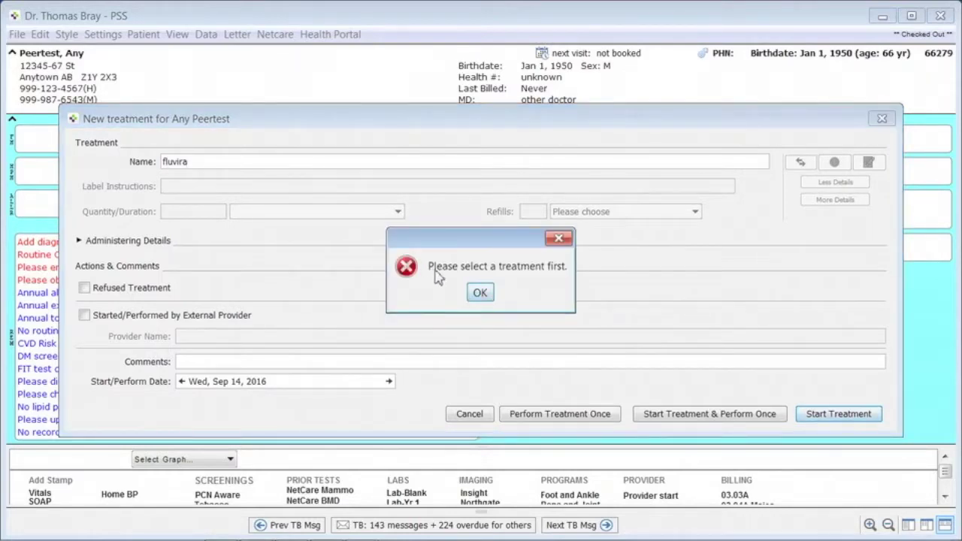
{"action": "left_click", "coordinate": [479, 293]}
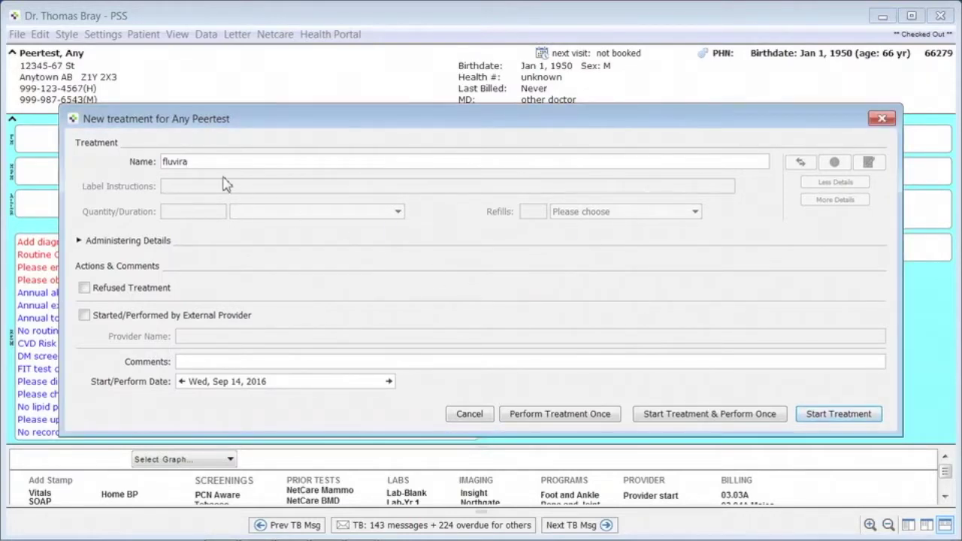
{"action": "left_click", "coordinate": [191, 162]}
{"action": "type", "text": "l"}
{"action": "key", "text": "Return"}
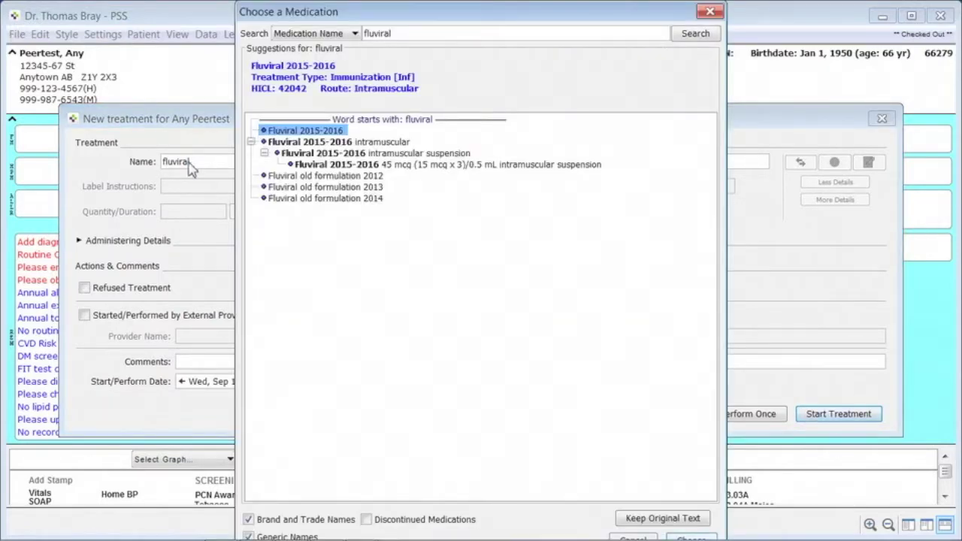
{"action": "left_click", "coordinate": [312, 165]}
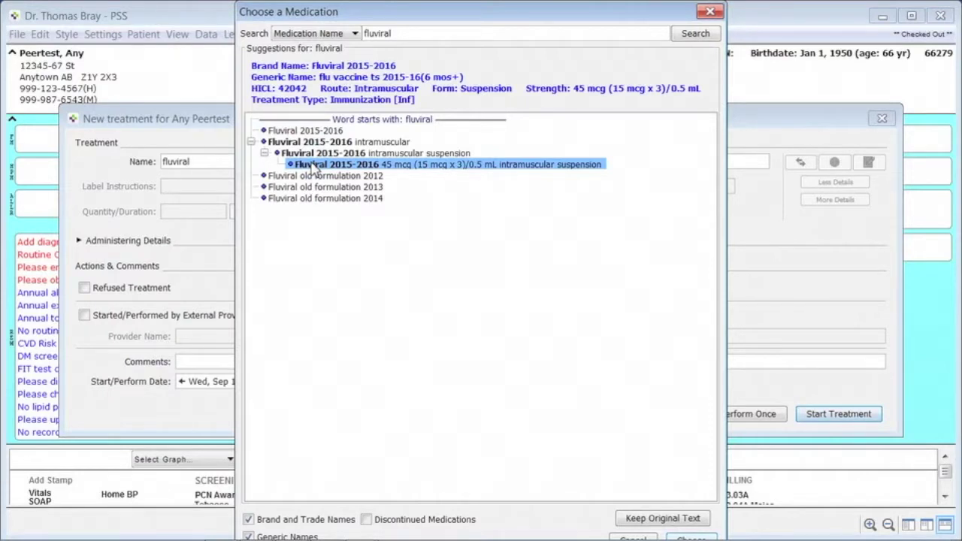
{"action": "double_click", "coordinate": [315, 165]}
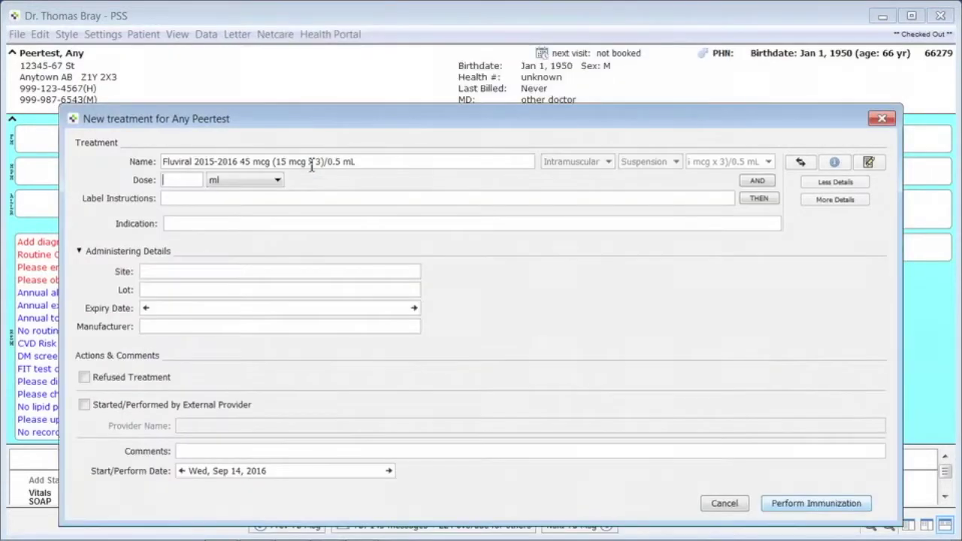
{"action": "type", "text": "0.5"}
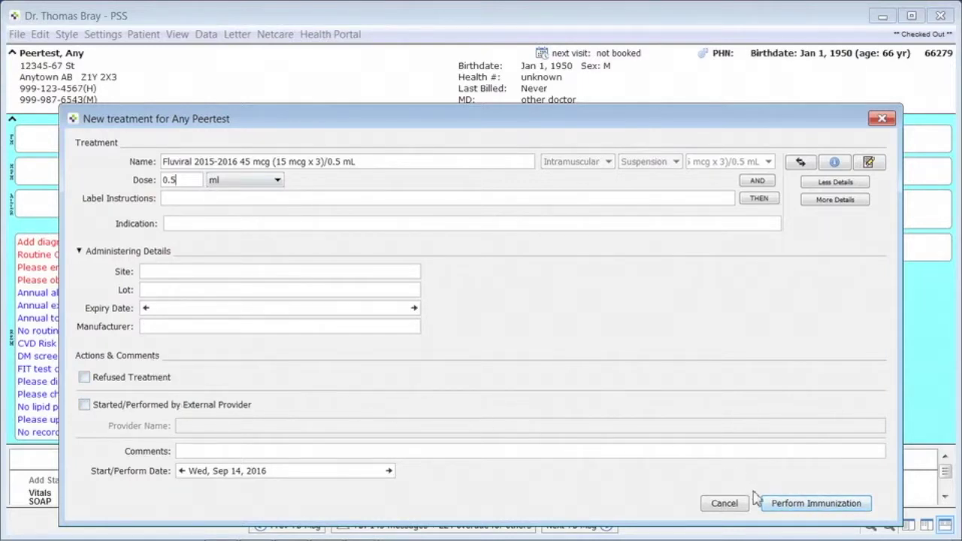
{"action": "left_click", "coordinate": [787, 505]}
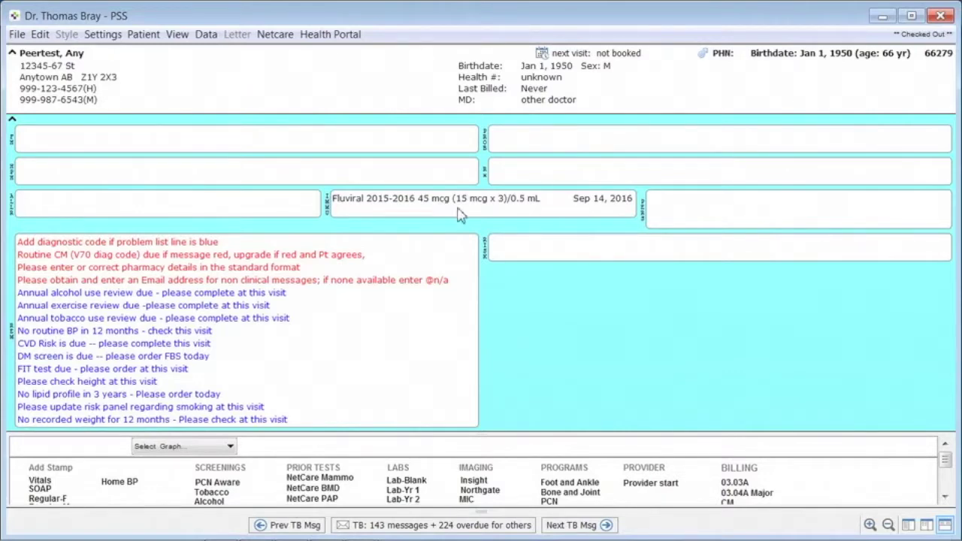
Add a new risk factor of the Other category described as "Drives race cars" and save all changes
{"action": "left_click", "coordinate": [485, 251]}
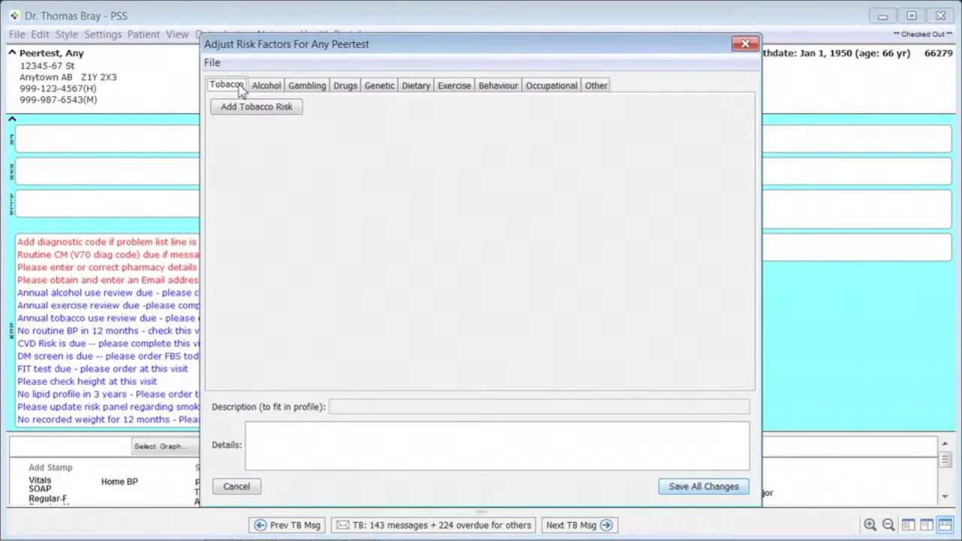
{"action": "left_click", "coordinate": [594, 86]}
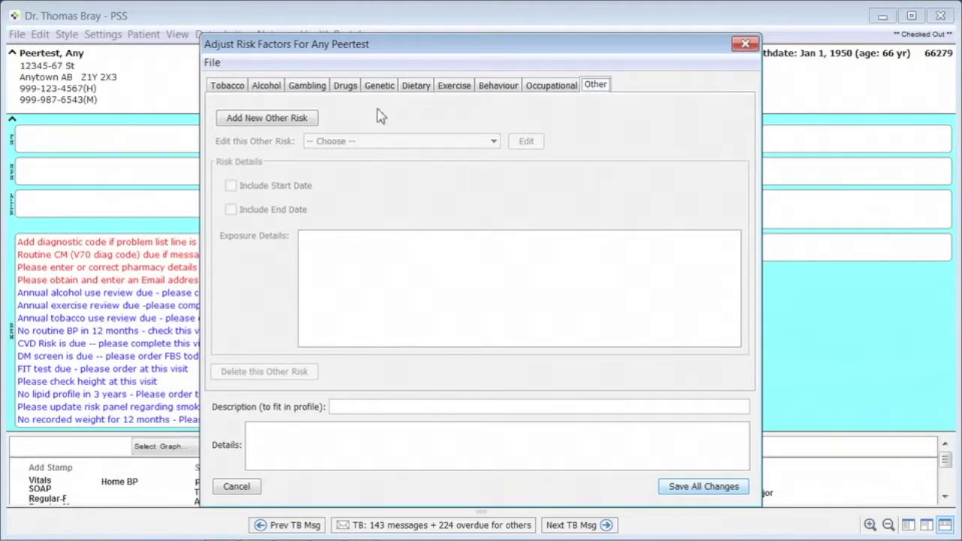
{"action": "left_click", "coordinate": [275, 124]}
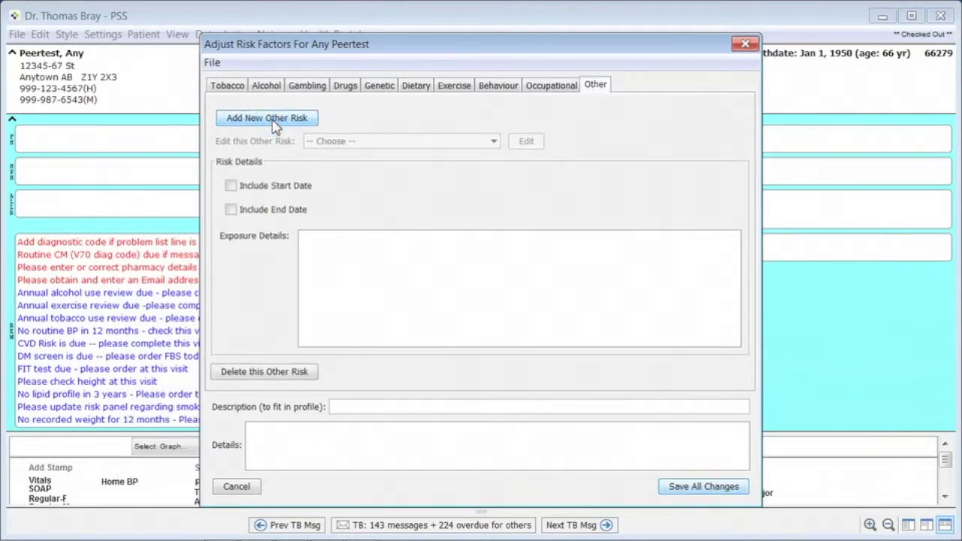
{"action": "left_click", "coordinate": [350, 412]}
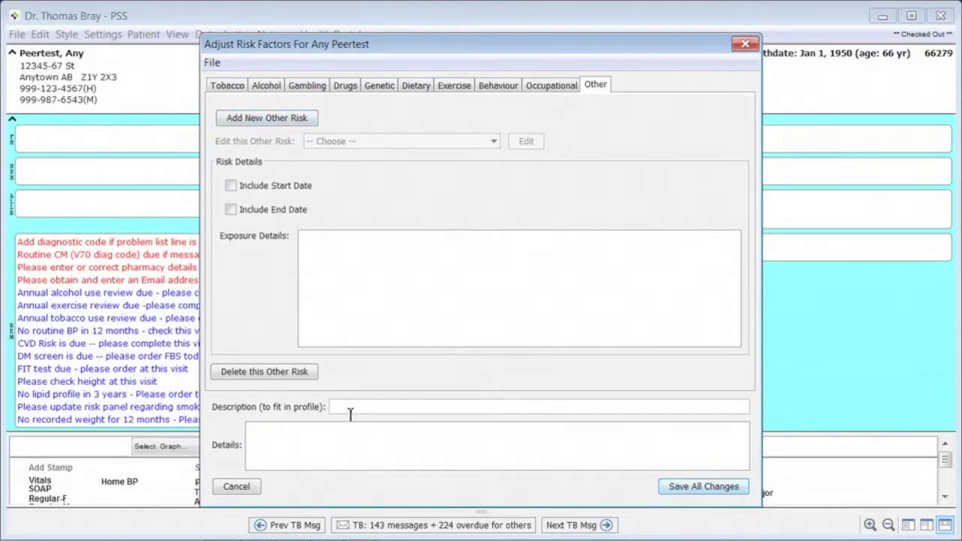
{"action": "type", "text": "Drives race cars"}
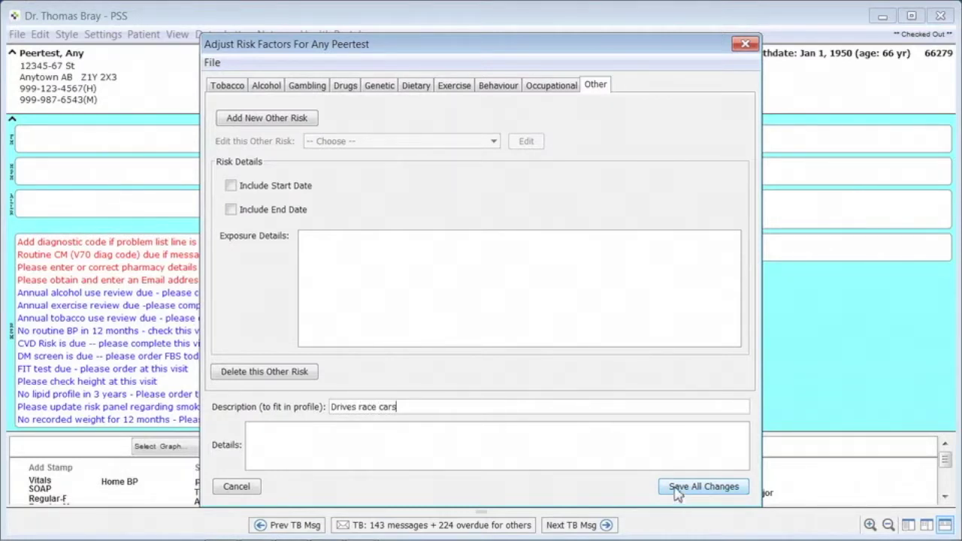
{"action": "left_click", "coordinate": [673, 490]}
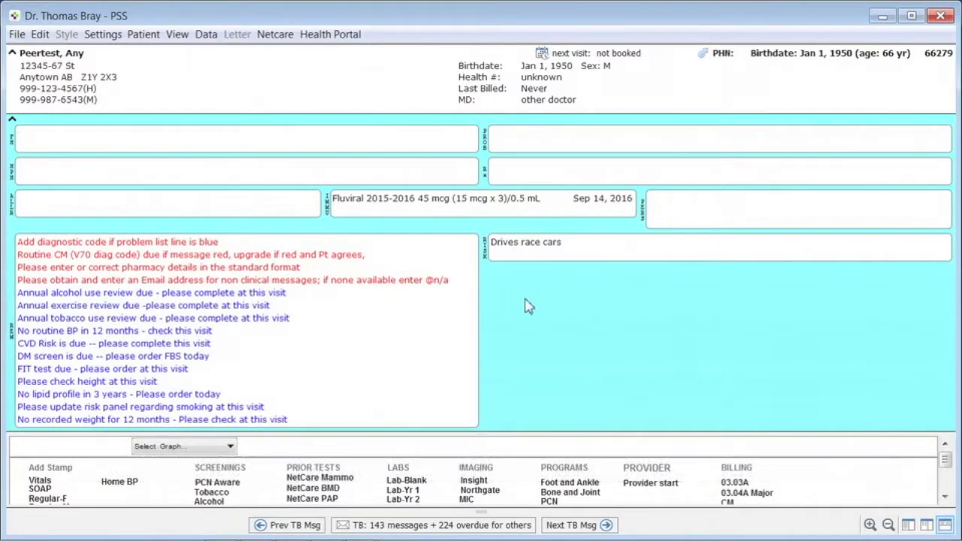
Collapse the patient's profile and add the Alcohol screening stamp to the chart
{"action": "left_click_drag", "start_coordinate": [945, 457], "coordinate": [949, 464]}
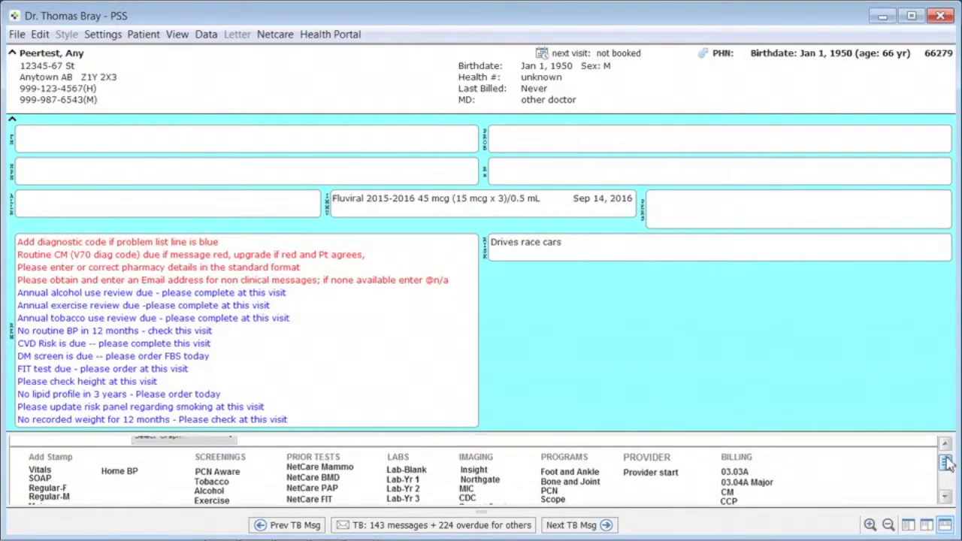
{"action": "left_click_drag", "start_coordinate": [949, 464], "coordinate": [948, 471]}
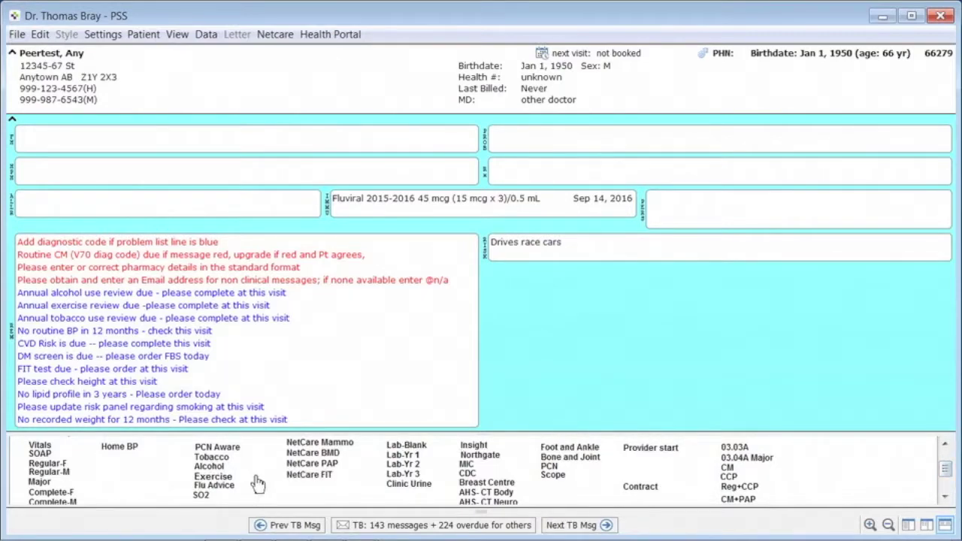
{"action": "key", "text": "Escape"}
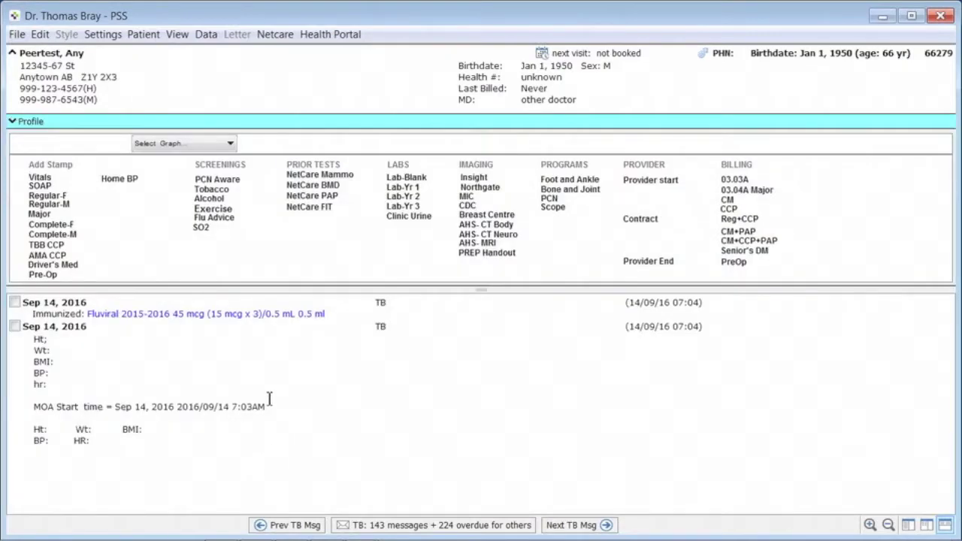
{"action": "left_click", "coordinate": [214, 200]}
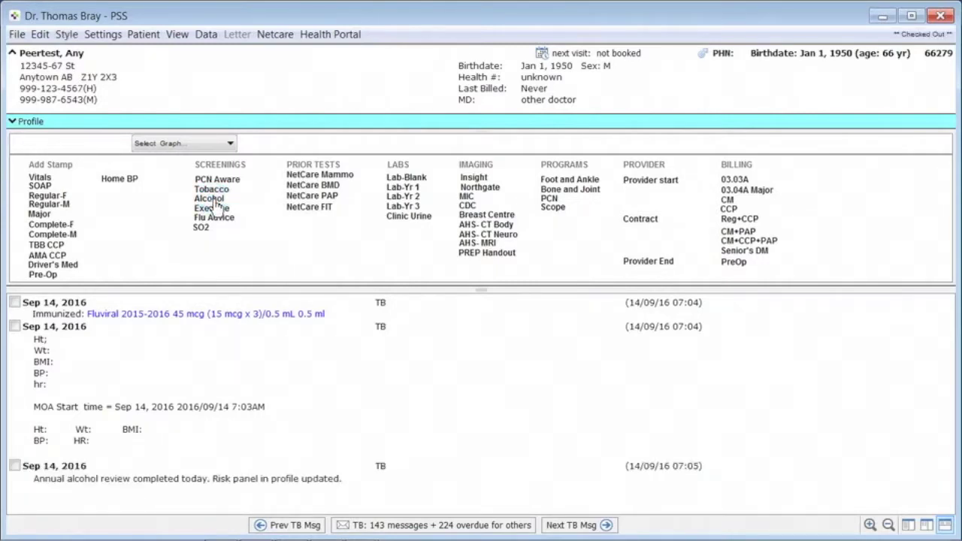